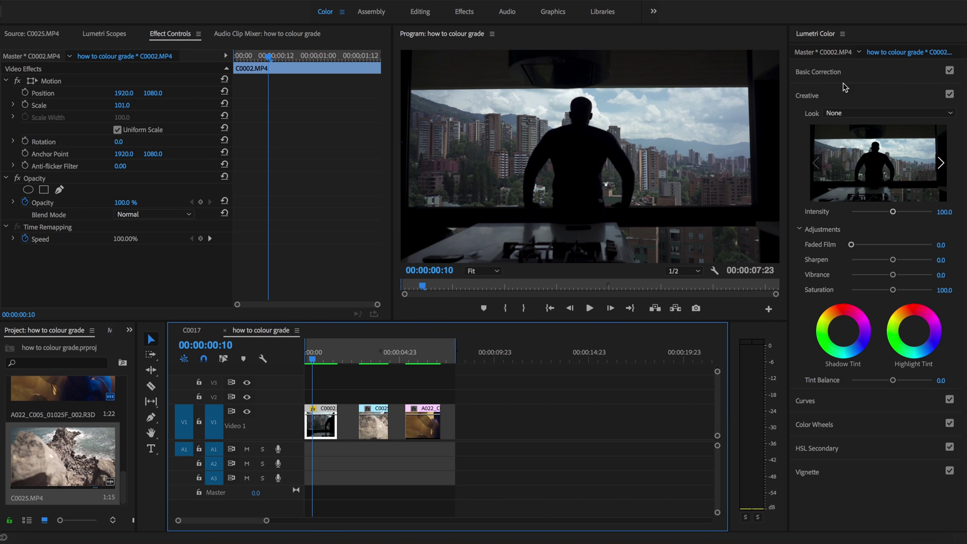
In Basic Correction, darken the silhouette clip by lowering Shadows and setting Blacks to -20.0, with a slight Highlights adjustment
{"action": "left_click", "coordinate": [826, 73]}
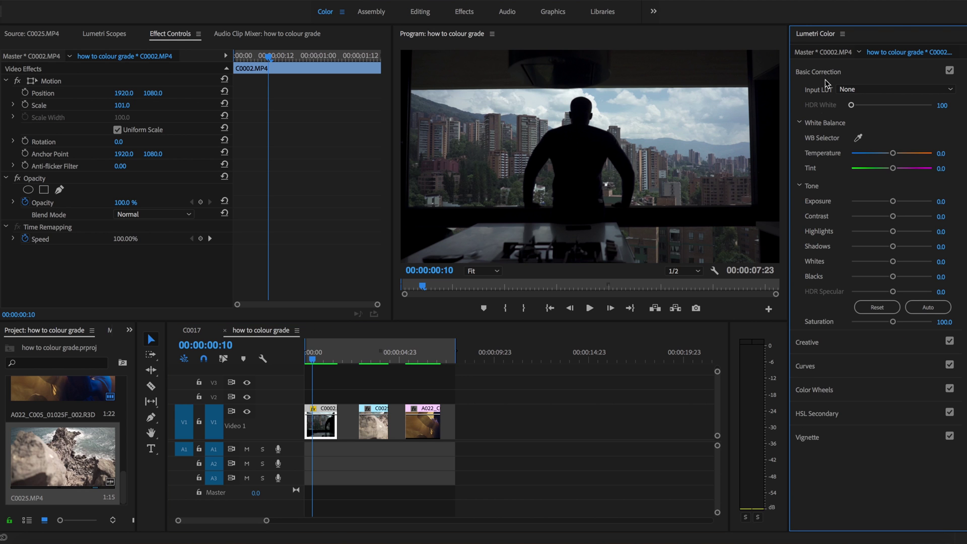
{"action": "left_click", "coordinate": [885, 247]}
{"action": "left_click_drag", "start_coordinate": [885, 248], "coordinate": [880, 247]}
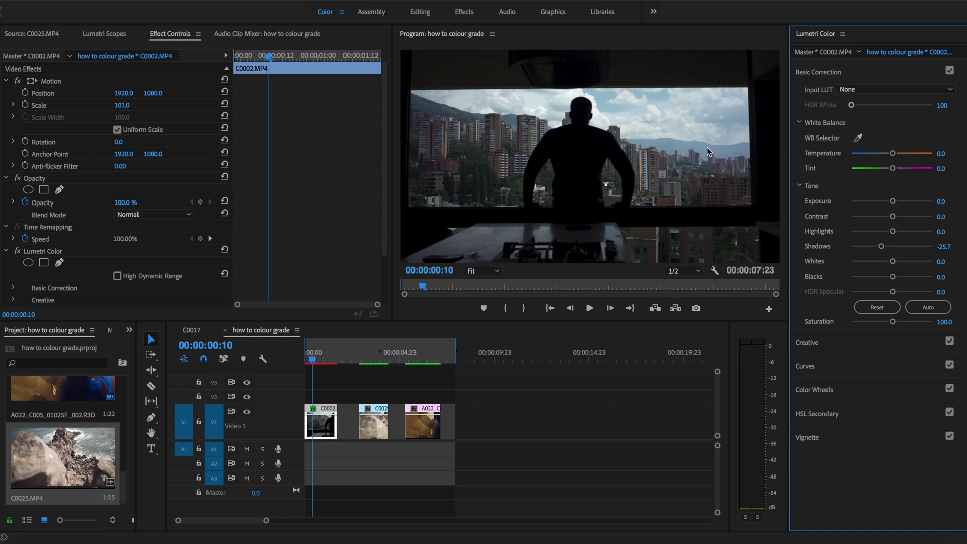
{"action": "left_click_drag", "start_coordinate": [891, 277], "coordinate": [889, 277]}
{"action": "left_click_drag", "start_coordinate": [890, 276], "coordinate": [887, 276]}
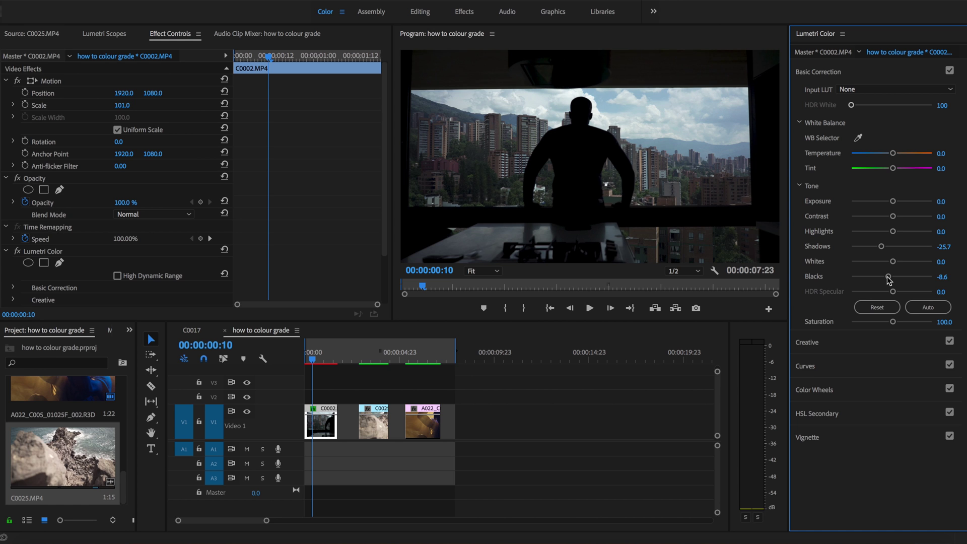
{"action": "left_click_drag", "start_coordinate": [889, 280], "coordinate": [880, 250]}
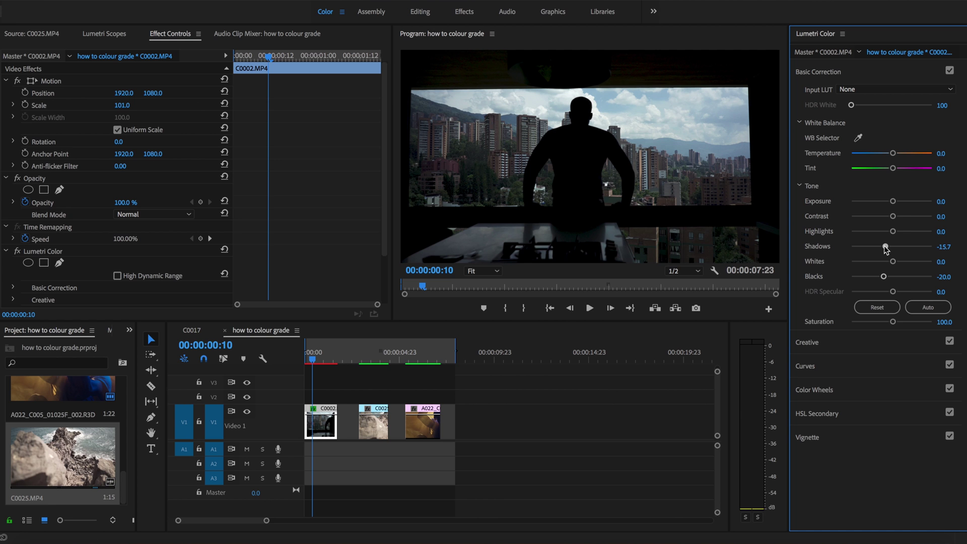
{"action": "left_click_drag", "start_coordinate": [885, 248], "coordinate": [883, 249]}
{"action": "left_click_drag", "start_coordinate": [892, 232], "coordinate": [893, 235]}
Load CINEMA_I_SLOG2.cube from the Bounce Color CINEMA UNIVERSAL folder as the silhouette clip's creative look
{"action": "left_click", "coordinate": [802, 345]}
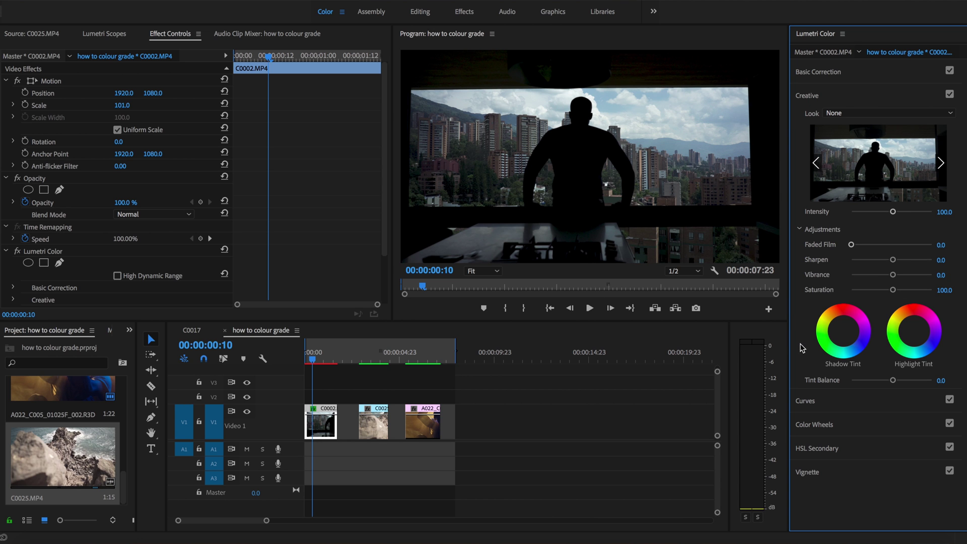
{"action": "left_click", "coordinate": [852, 119]}
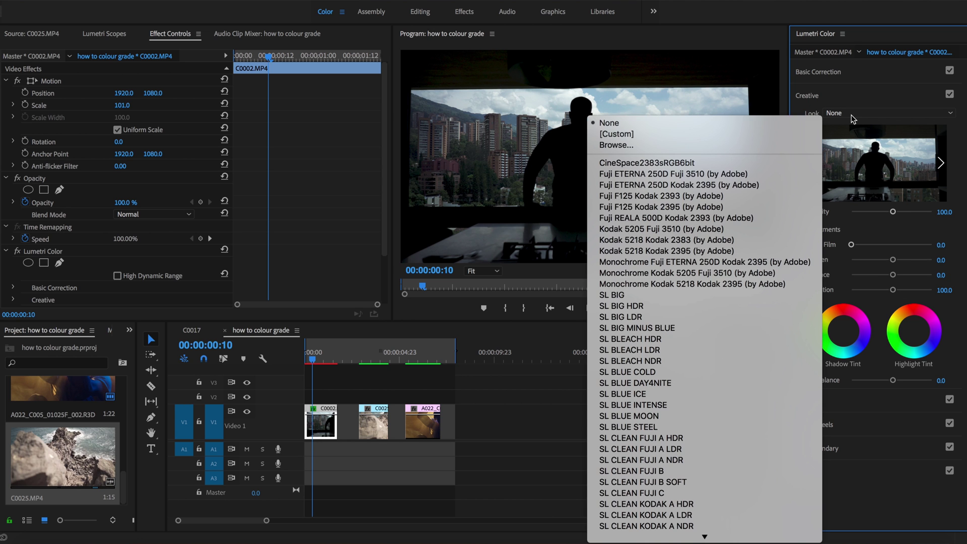
{"action": "left_click", "coordinate": [716, 147]}
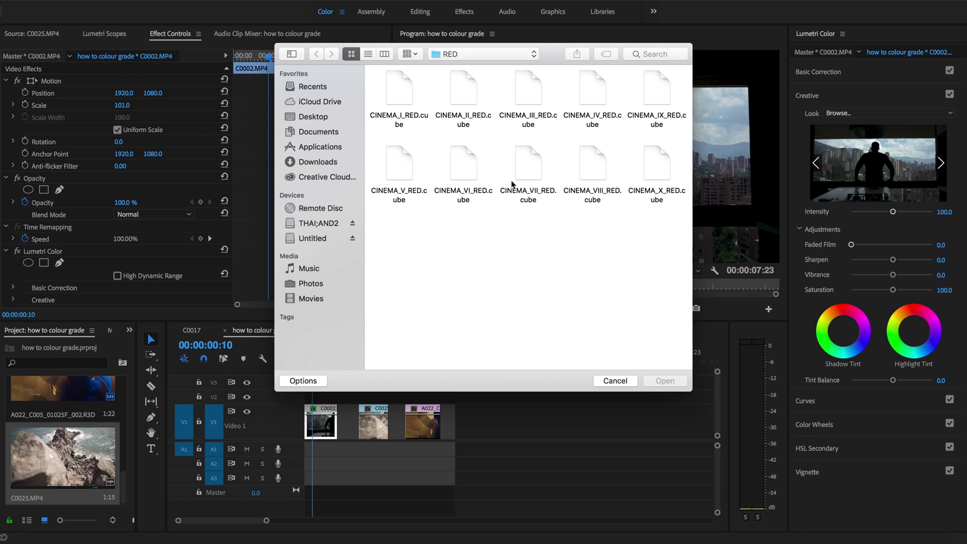
{"action": "left_click", "coordinate": [460, 56]}
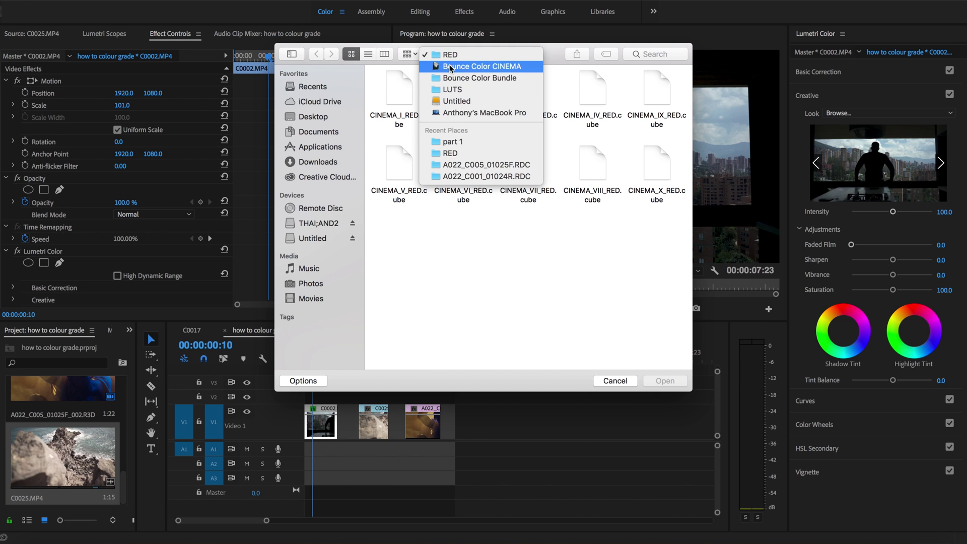
{"action": "left_click", "coordinate": [461, 66]}
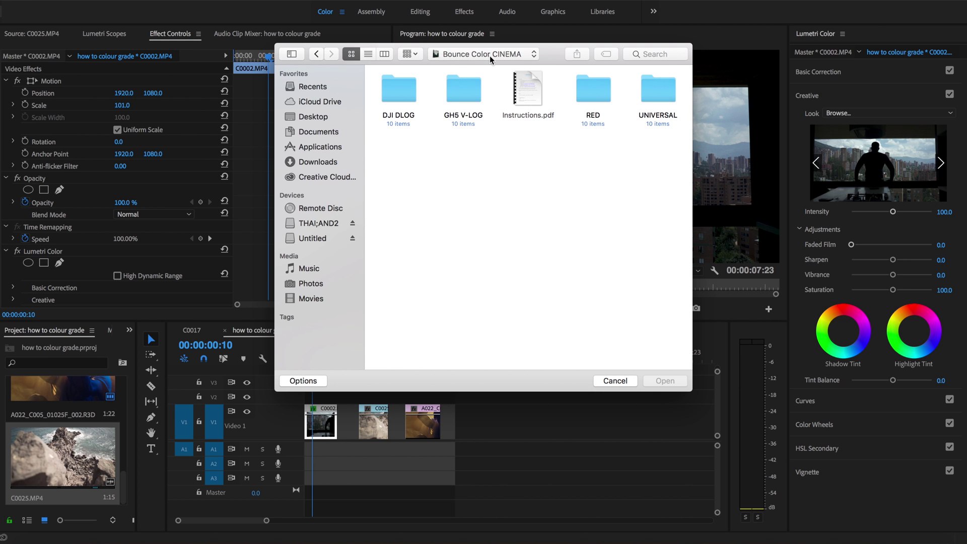
{"action": "double_click", "coordinate": [659, 91]}
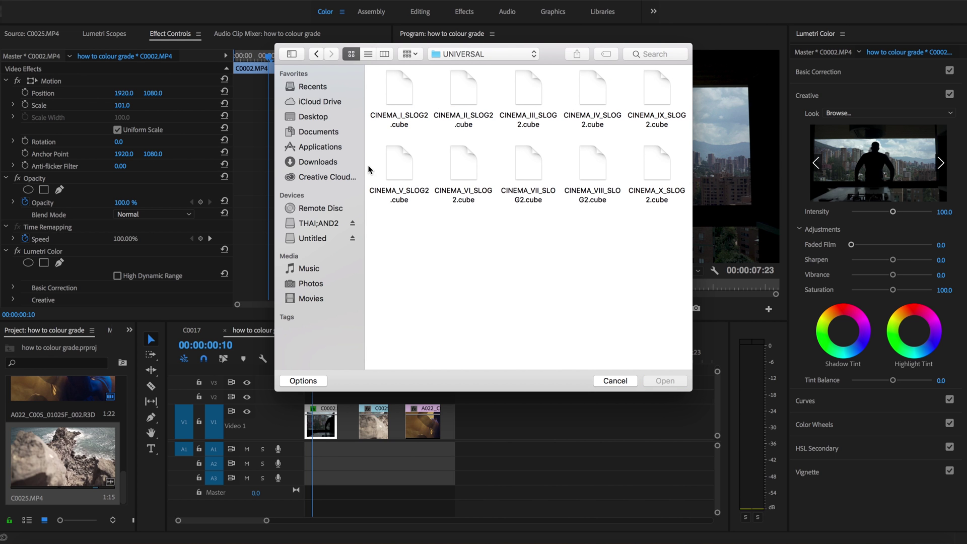
{"action": "left_click", "coordinate": [406, 124]}
{"action": "left_click", "coordinate": [665, 380]}
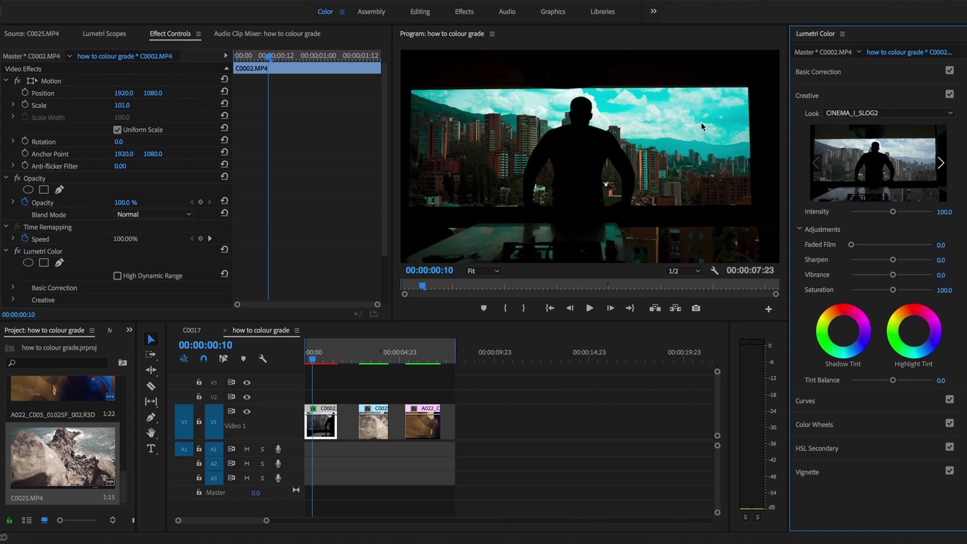
Set the silhouette clip's creative look intensity to 20
{"action": "left_click", "coordinate": [947, 212]}
{"action": "type", "text": "20"}
{"action": "key", "text": "Return"}
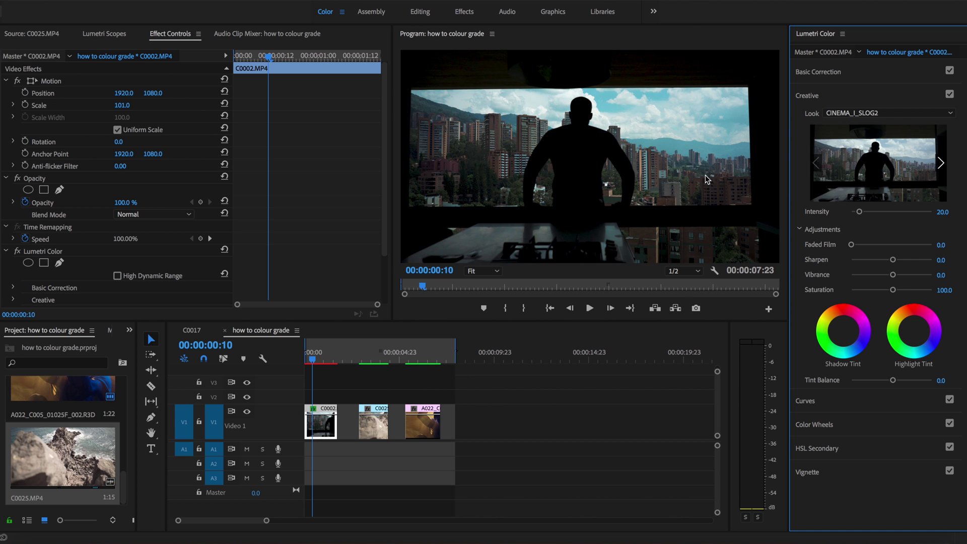
Switch the Lumetri Color effect off and on to compare the silhouette clip before and after grading
{"action": "left_click", "coordinate": [16, 252]}
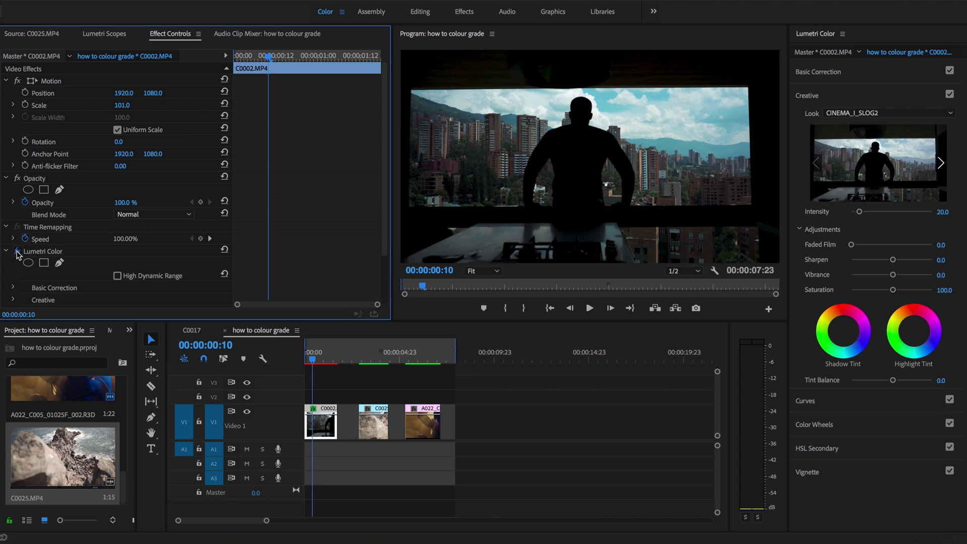
{"action": "left_click", "coordinate": [17, 251]}
{"action": "left_click", "coordinate": [17, 251]}
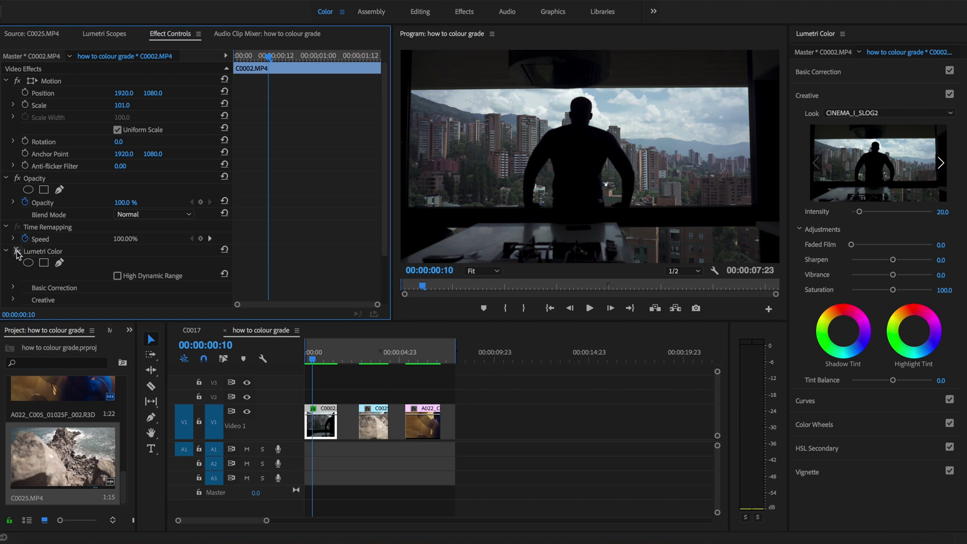
{"action": "left_click", "coordinate": [16, 251]}
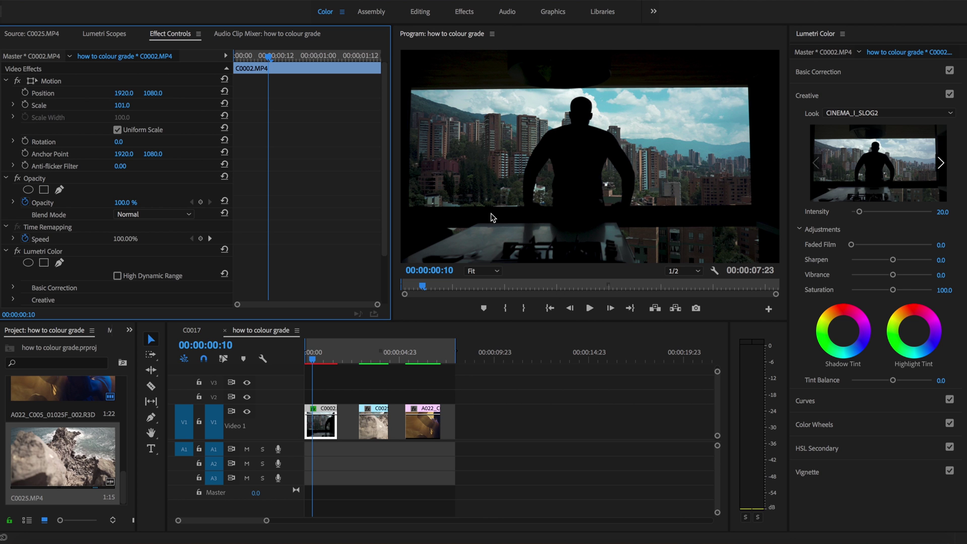
On the rocky coast clip C0025.MP4, set Shadows to -15.7 and Whites to 12.9, and raise Contrast slightly
{"action": "left_click", "coordinate": [368, 359]}
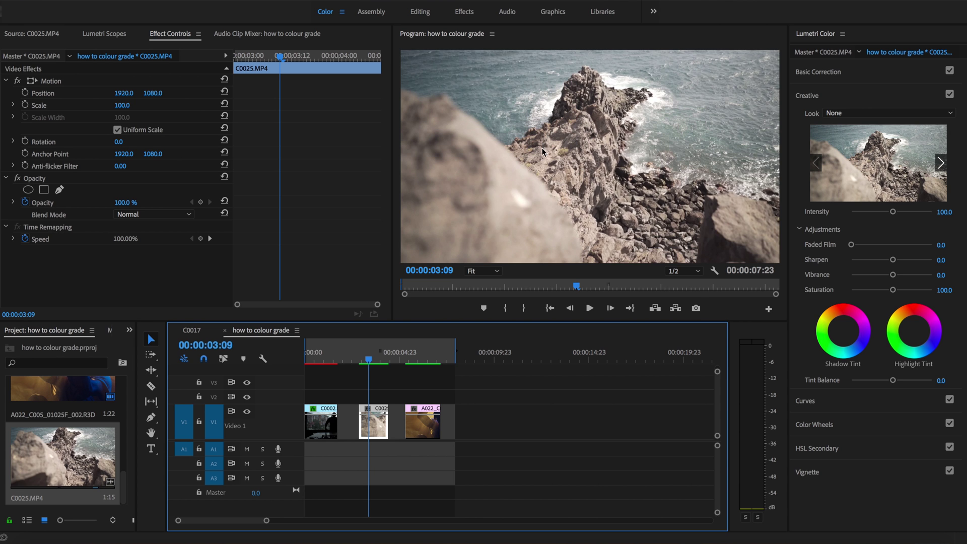
{"action": "left_click", "coordinate": [837, 72]}
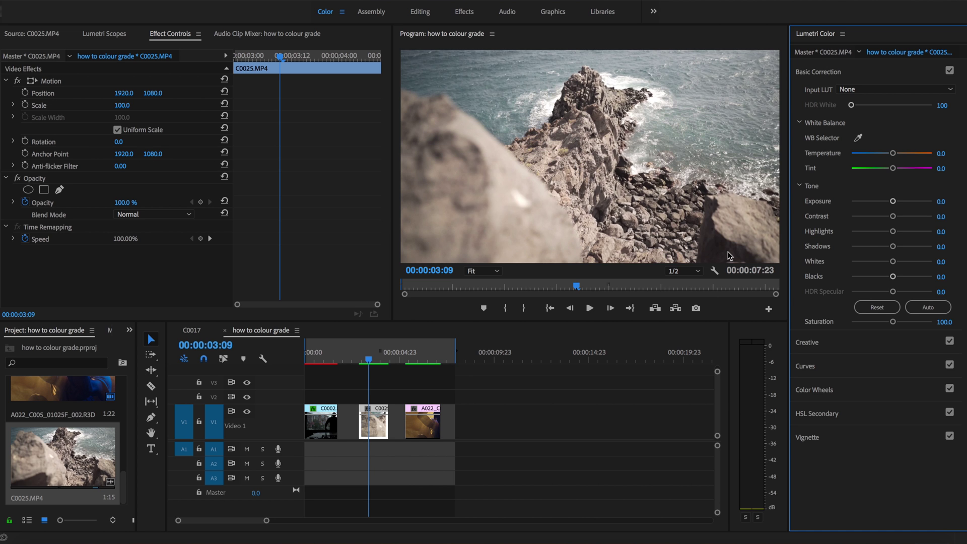
{"action": "left_click_drag", "start_coordinate": [893, 250], "coordinate": [890, 250]}
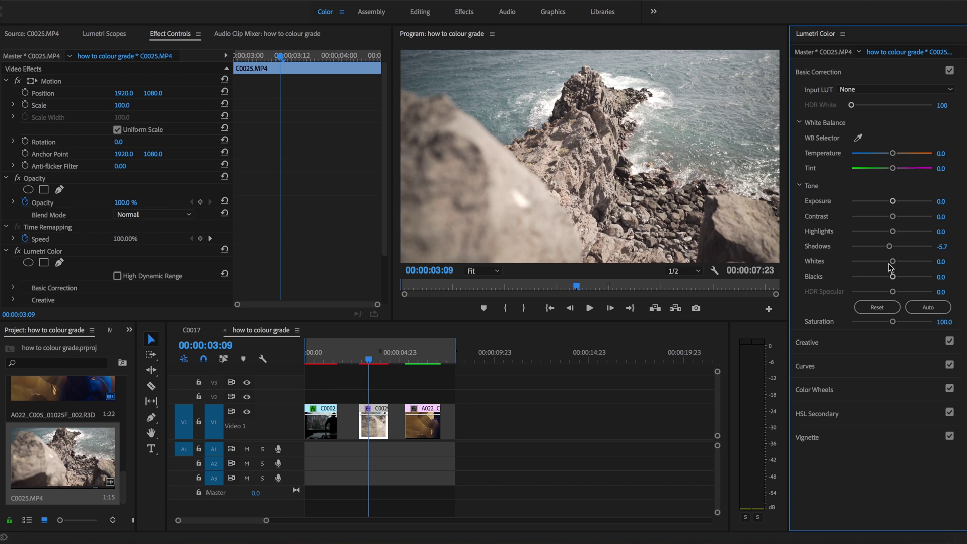
{"action": "left_click_drag", "start_coordinate": [888, 250], "coordinate": [886, 251]}
{"action": "left_click_drag", "start_coordinate": [895, 266], "coordinate": [897, 266]}
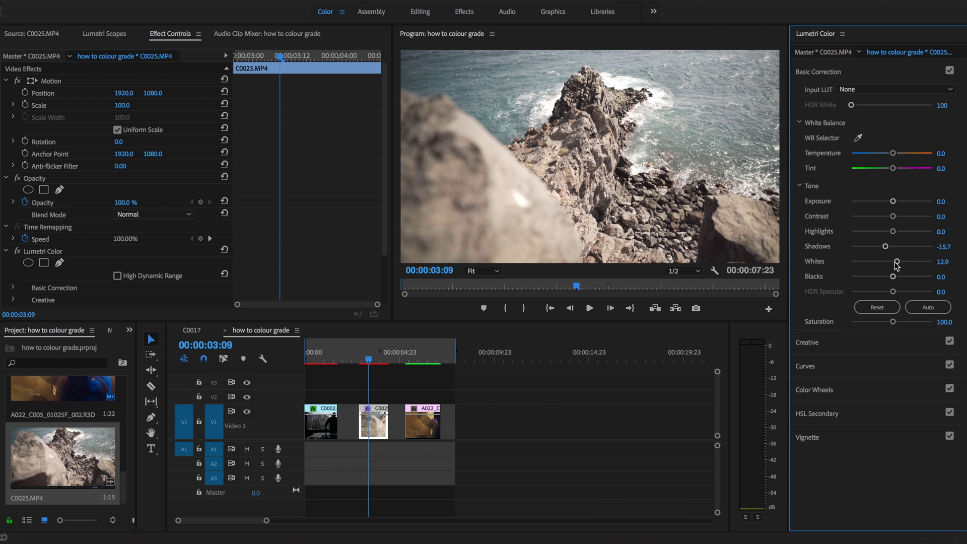
{"action": "left_click_drag", "start_coordinate": [893, 216], "coordinate": [895, 219]}
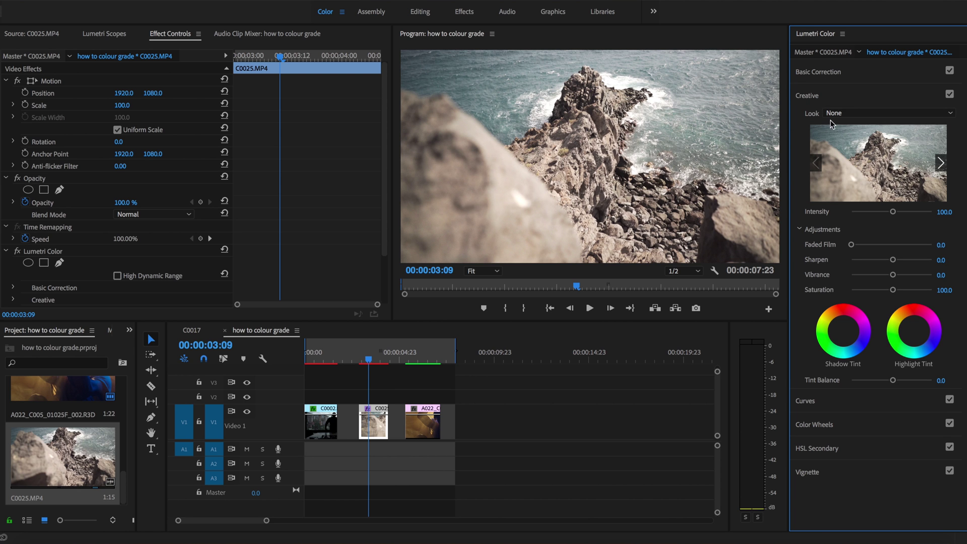
Apply the CINEMA_I_SLOG2.cube creative look to the coast clip at an intensity of 25
{"action": "left_click", "coordinate": [856, 113]}
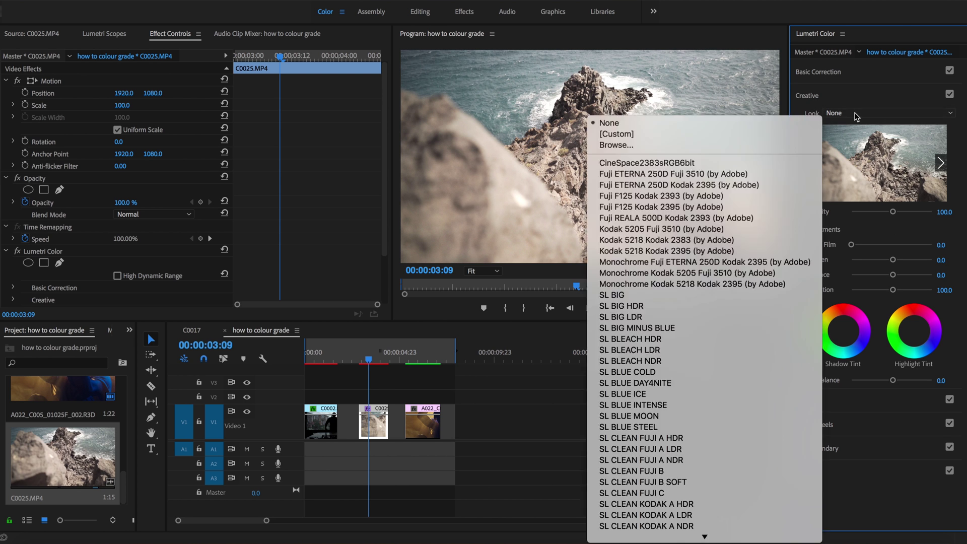
{"action": "left_click", "coordinate": [707, 149]}
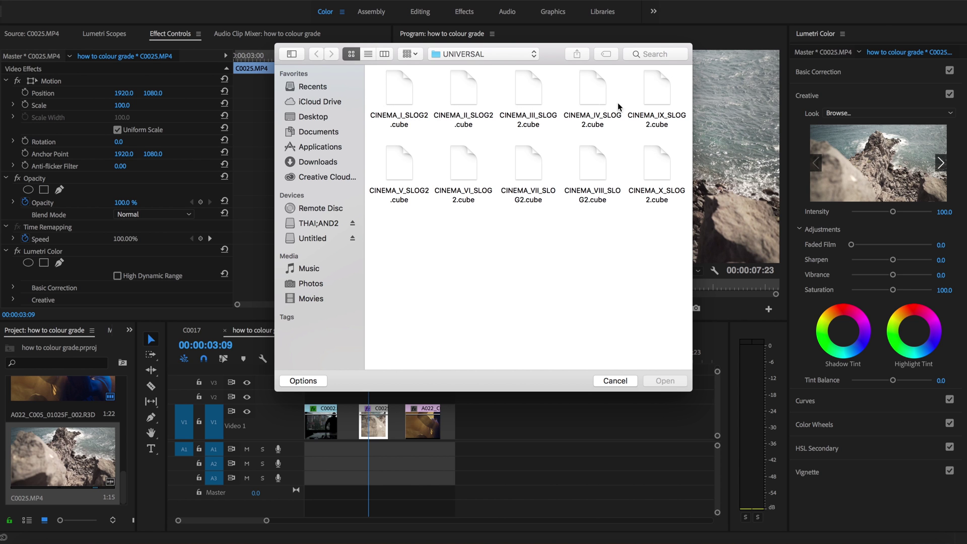
{"action": "left_click", "coordinate": [408, 103]}
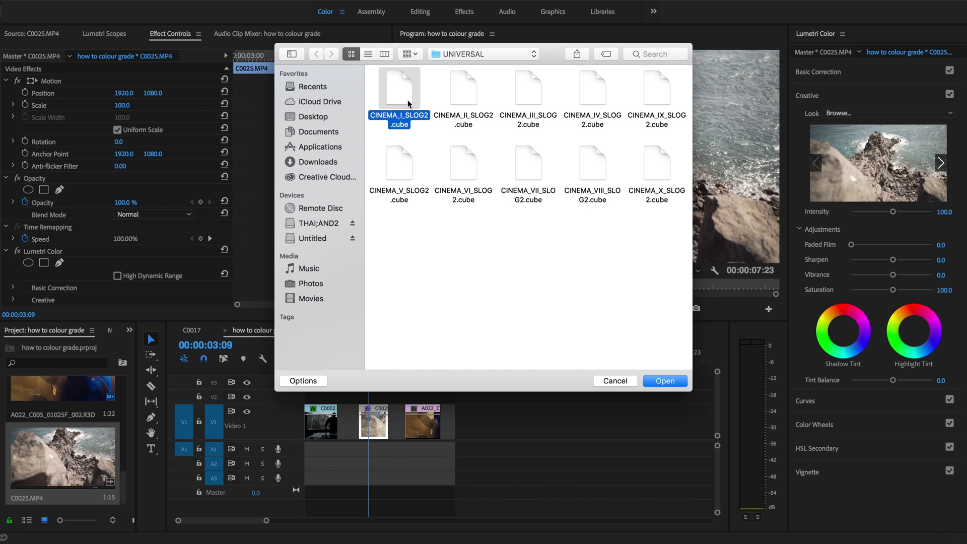
{"action": "left_click", "coordinate": [662, 380]}
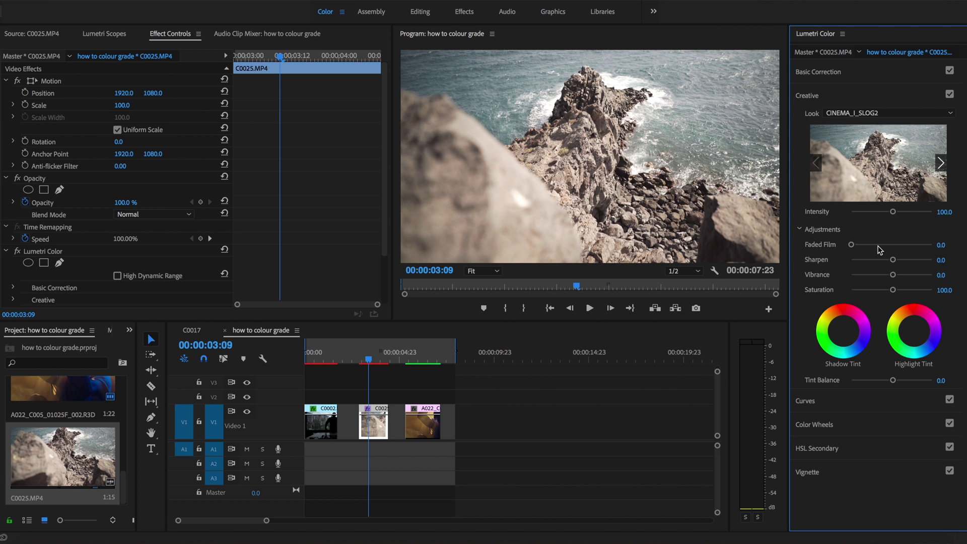
{"action": "left_click", "coordinate": [944, 212]}
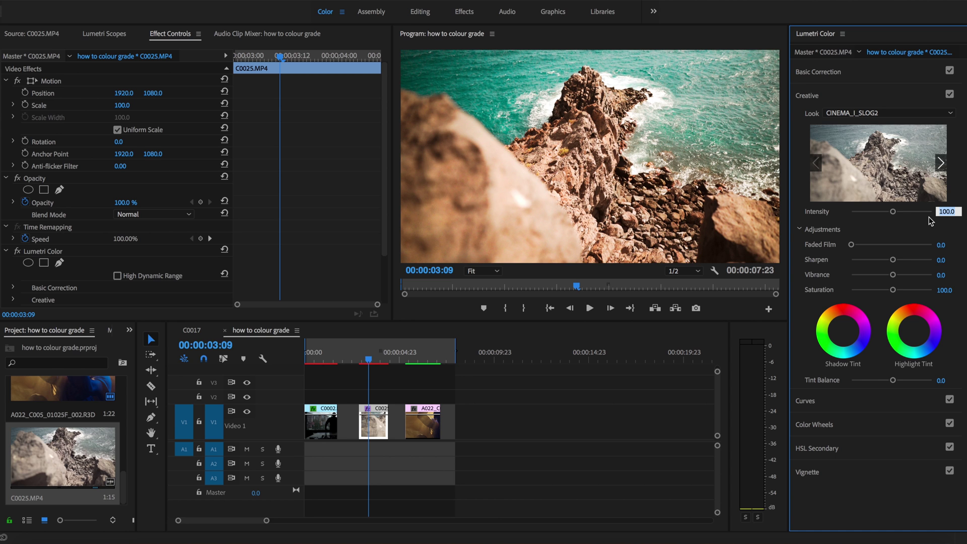
{"action": "type", "text": "25"}
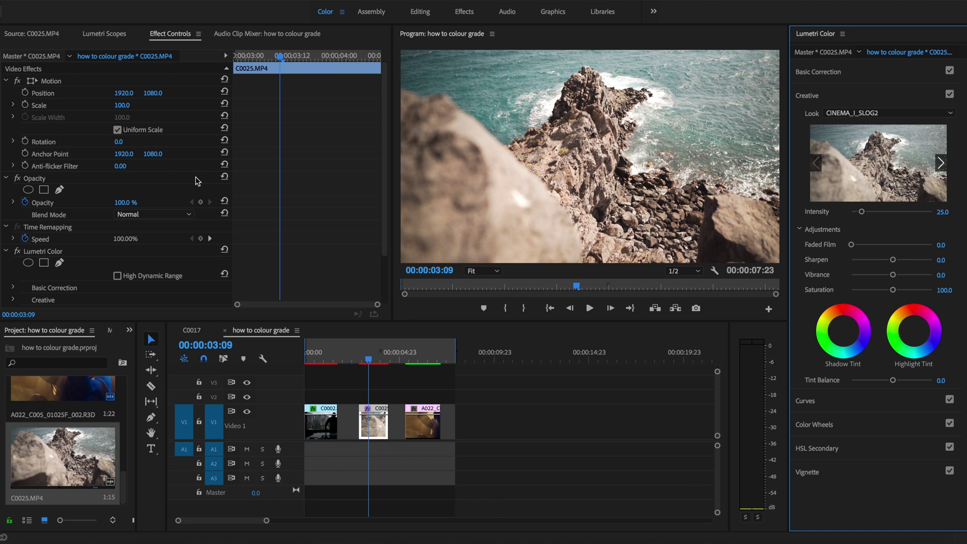
Toggle the Lumetri Color effect to compare the coast clip with and without its grade
{"action": "left_click", "coordinate": [16, 252]}
{"action": "left_click", "coordinate": [16, 251]}
{"action": "left_click", "coordinate": [17, 251]}
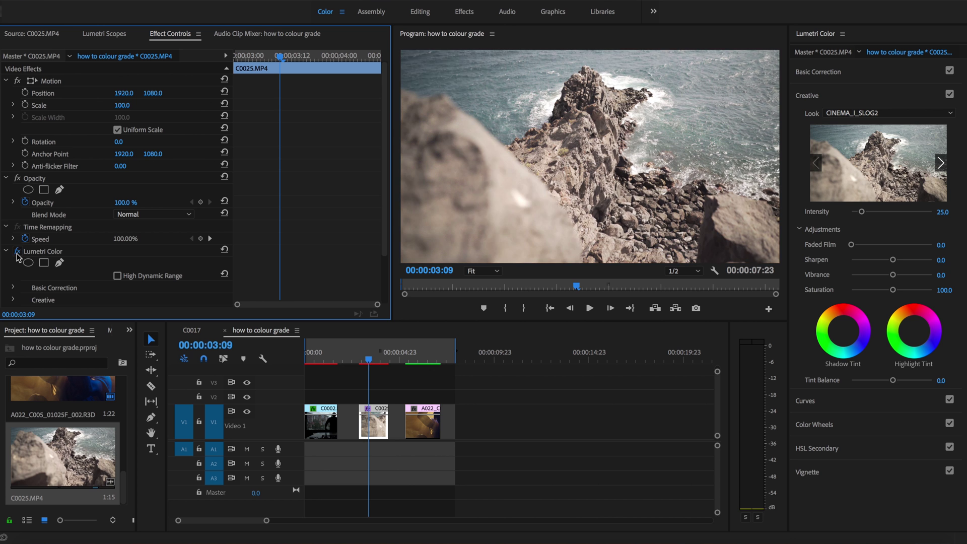
{"action": "left_click", "coordinate": [16, 252]}
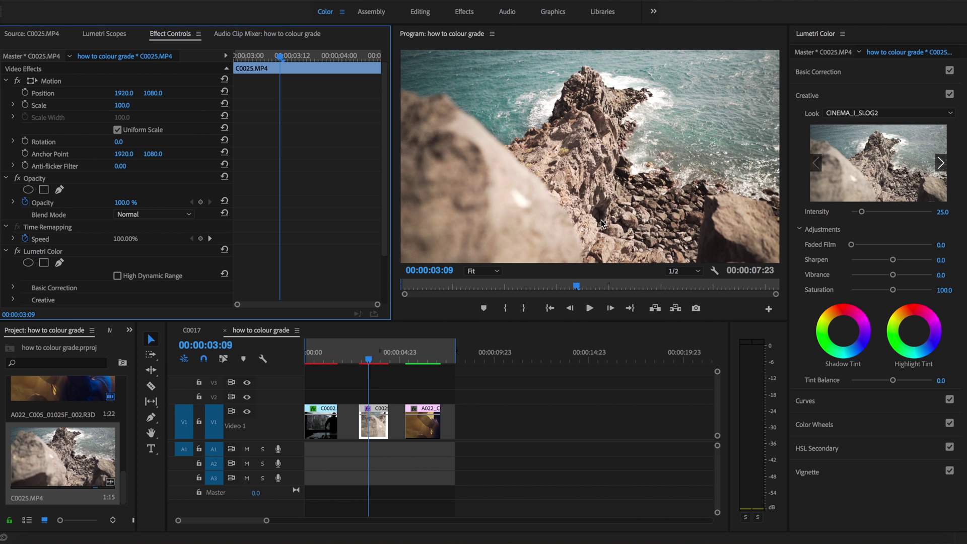
Replace the coast clip's creative look with CINEMA_II_SLOG2.cube
{"action": "left_click", "coordinate": [853, 110]}
{"action": "left_click", "coordinate": [704, 146]}
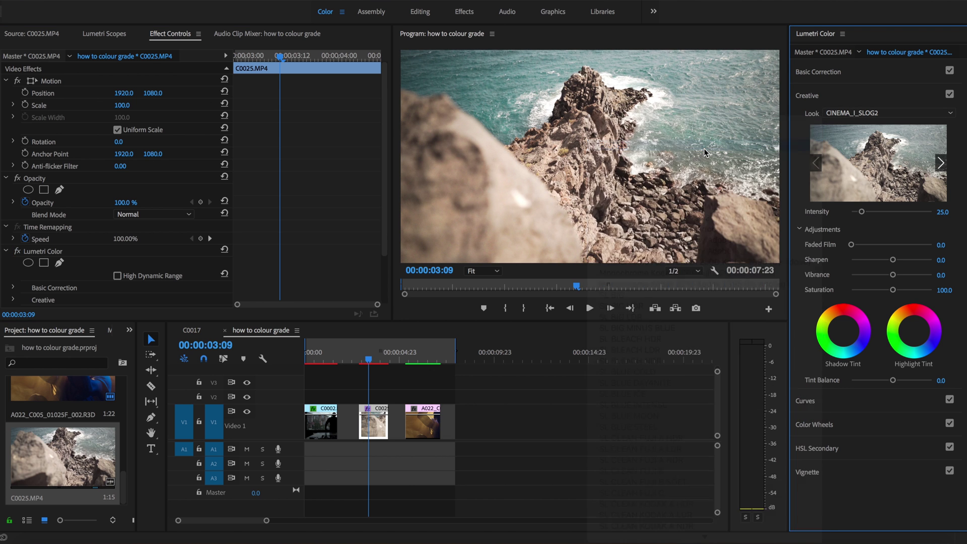
{"action": "left_click", "coordinate": [467, 94]}
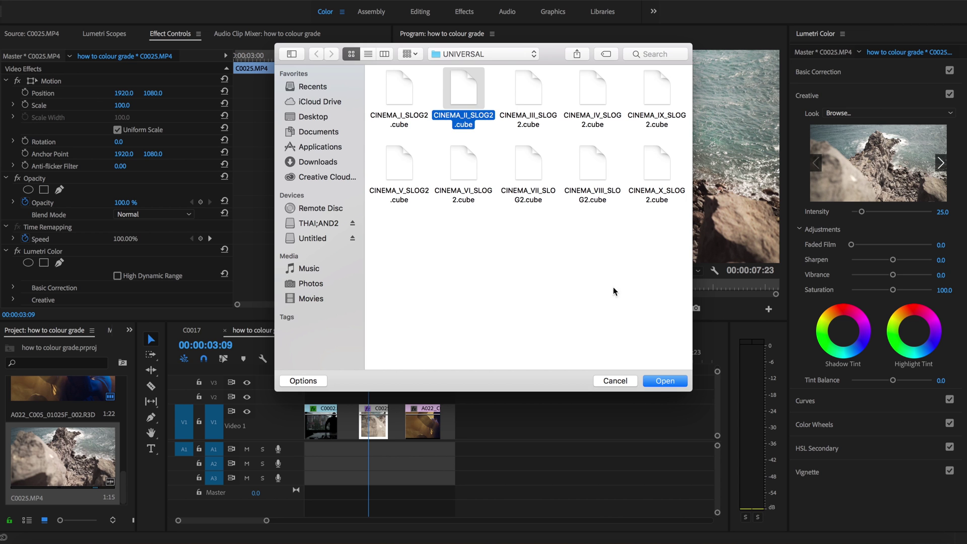
{"action": "left_click", "coordinate": [665, 381]}
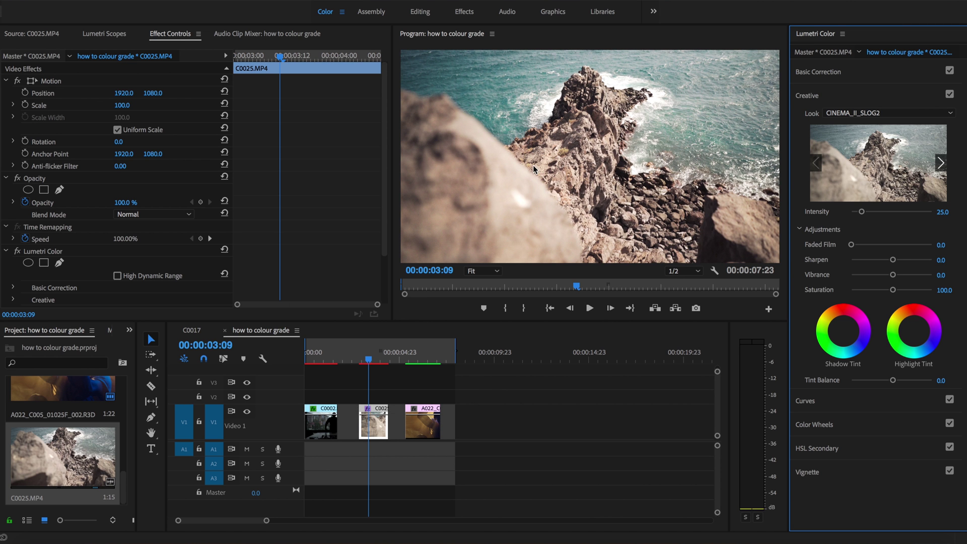
Change the coast clip's creative look to CINEMA_X_SLOG2.cube from the UNIVERSAL folder
{"action": "left_click", "coordinate": [884, 116]}
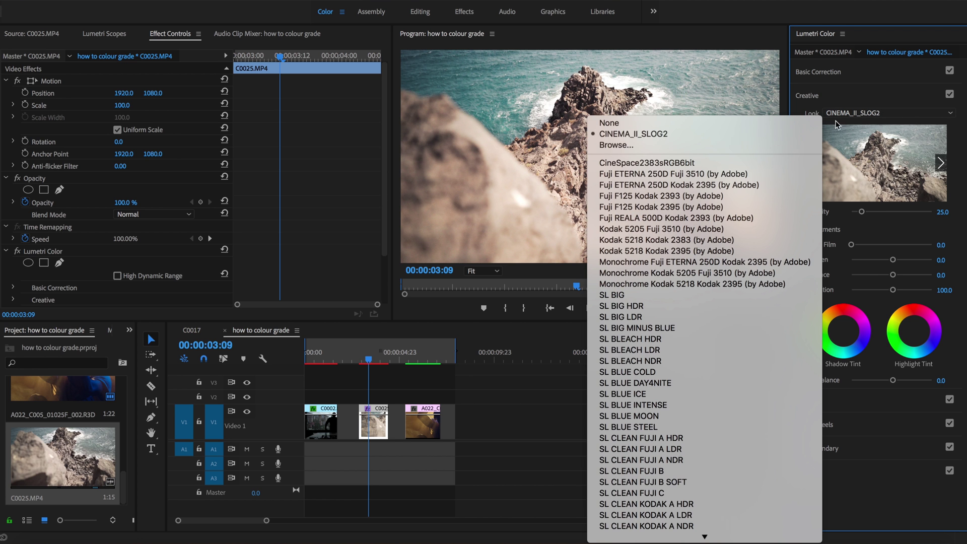
{"action": "left_click", "coordinate": [709, 146]}
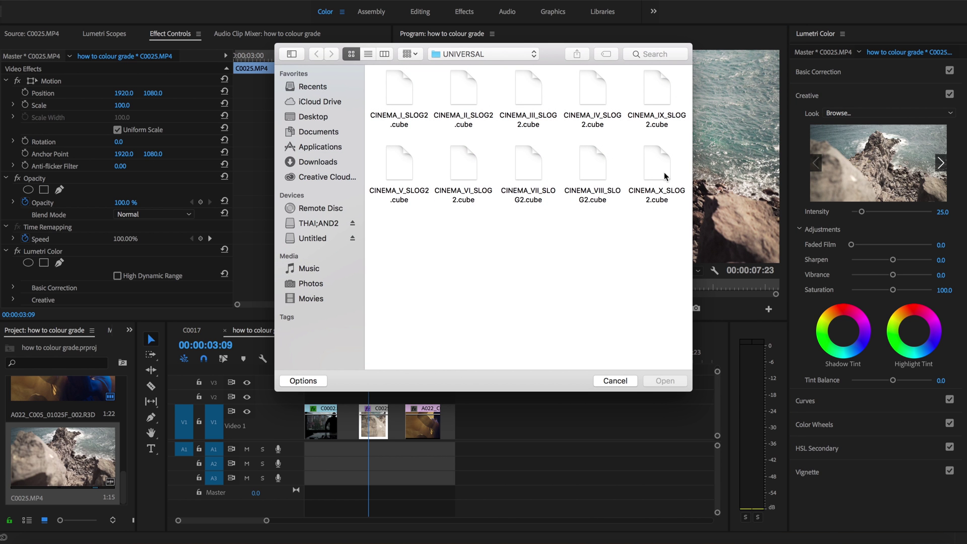
{"action": "left_click", "coordinate": [654, 171]}
{"action": "left_click", "coordinate": [667, 378]}
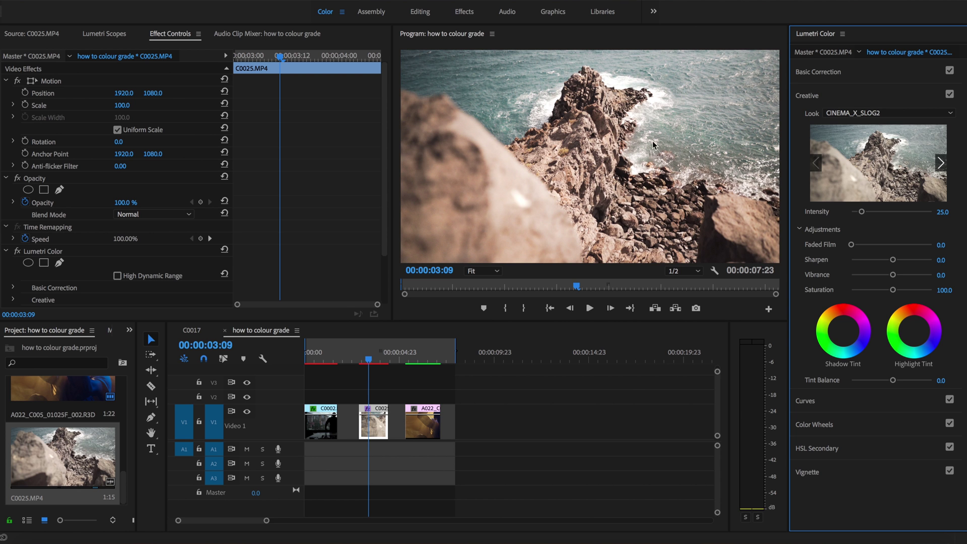
Change the coast clip's creative look to CINEMA_I_SLOG2.cube from the UNIVERSAL folder and save the project
{"action": "left_click", "coordinate": [887, 113]}
{"action": "left_click", "coordinate": [722, 146]}
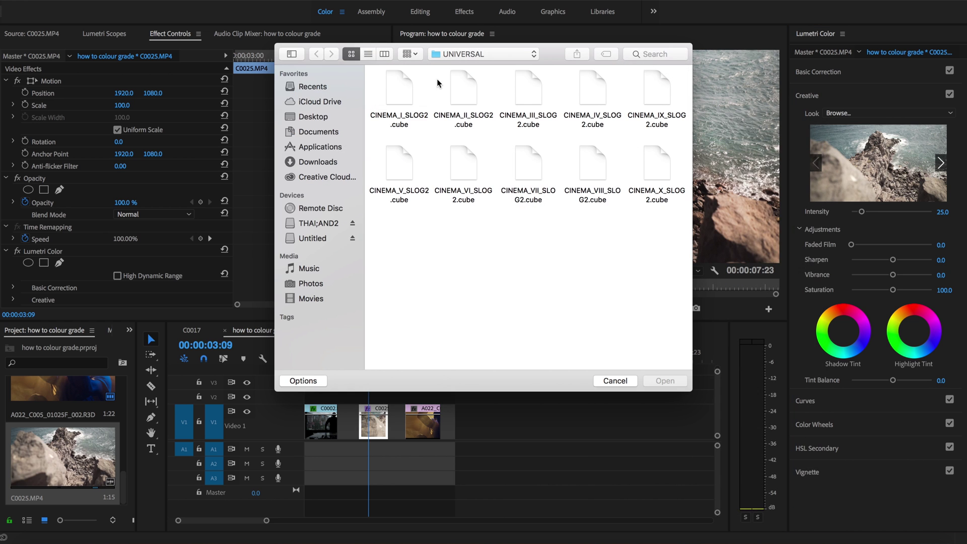
{"action": "left_click", "coordinate": [401, 99]}
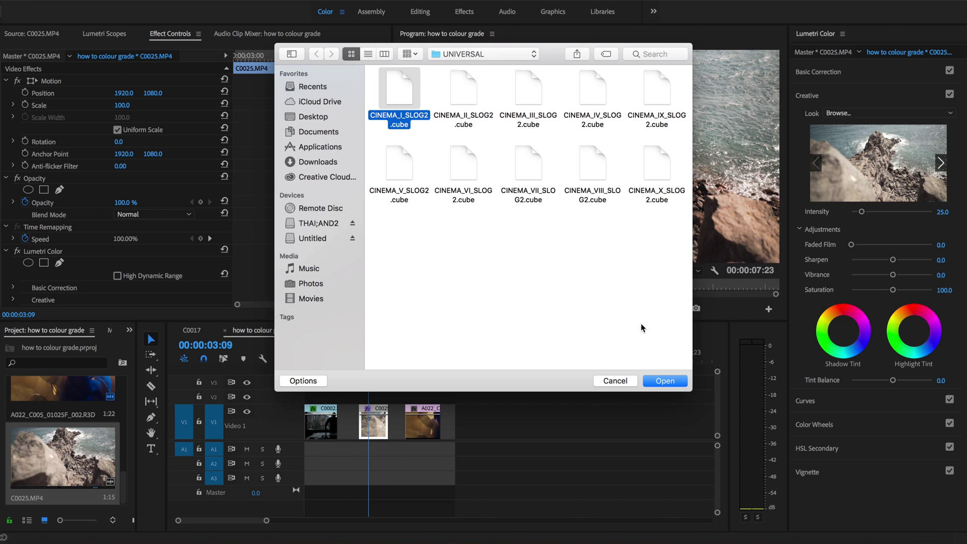
{"action": "left_click", "coordinate": [670, 381]}
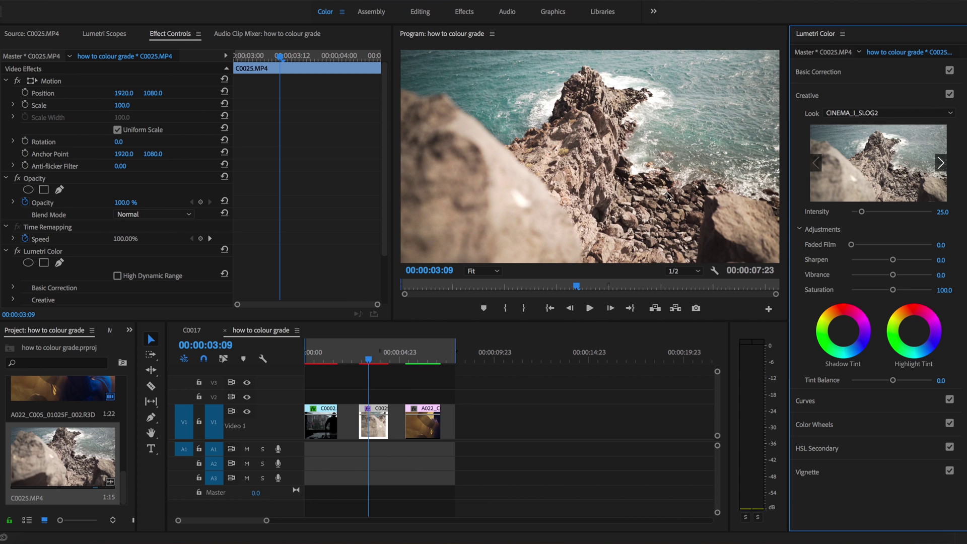
{"action": "key", "text": "super+s"}
Go to the A022_C005 R3D clip and set its basic correction shadows to -28.6 and highlights to 10
{"action": "left_click", "coordinate": [420, 355]}
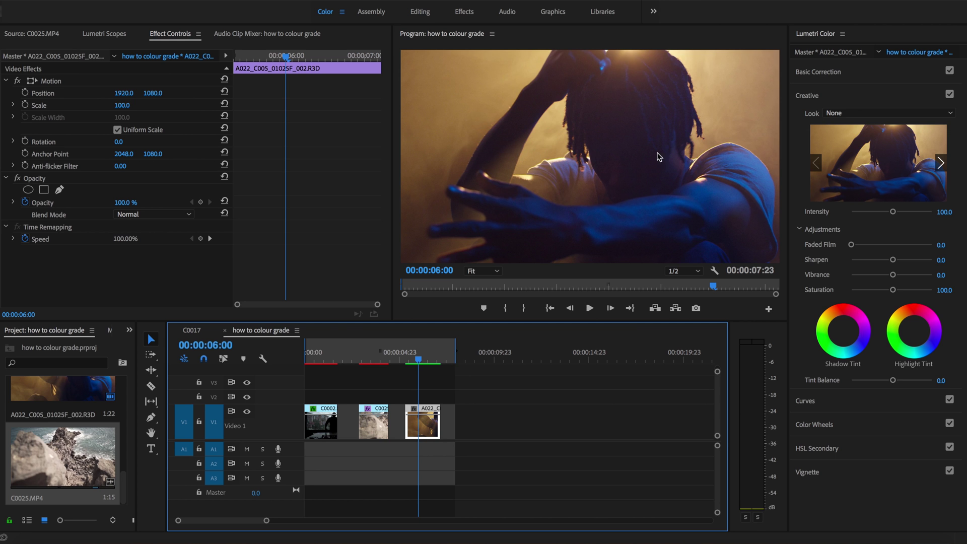
{"action": "left_click", "coordinate": [800, 73]}
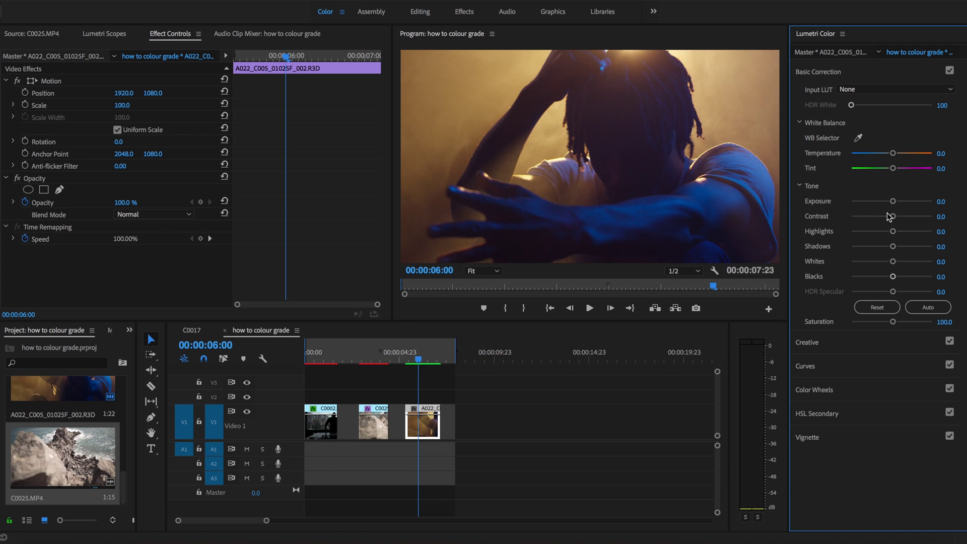
{"action": "left_click", "coordinate": [890, 247]}
{"action": "left_click_drag", "start_coordinate": [888, 250], "coordinate": [883, 250]}
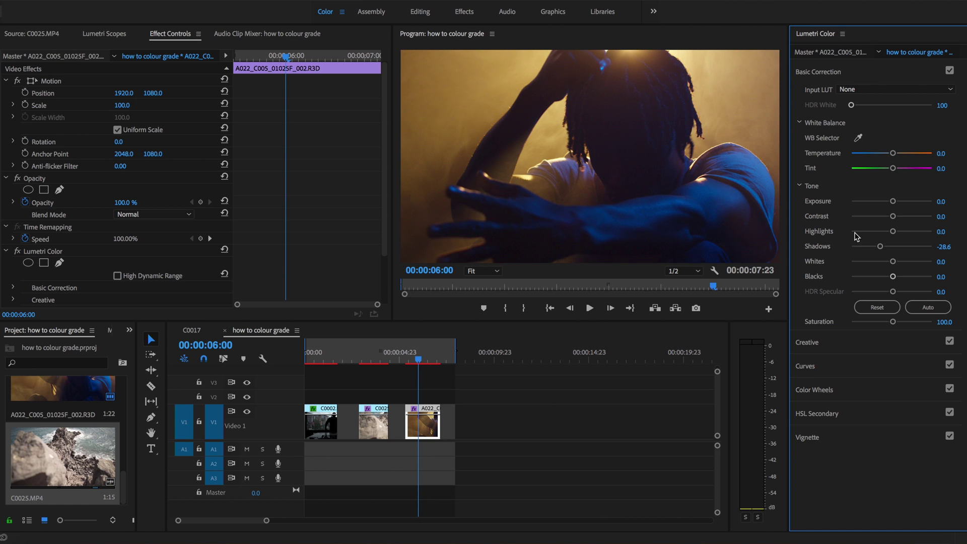
{"action": "left_click_drag", "start_coordinate": [892, 232], "coordinate": [895, 232]}
Apply the CINEMA_I_RED.cube creative look from the Bounce Color CINEMA RED folder to the R3D clip
{"action": "left_click", "coordinate": [808, 342]}
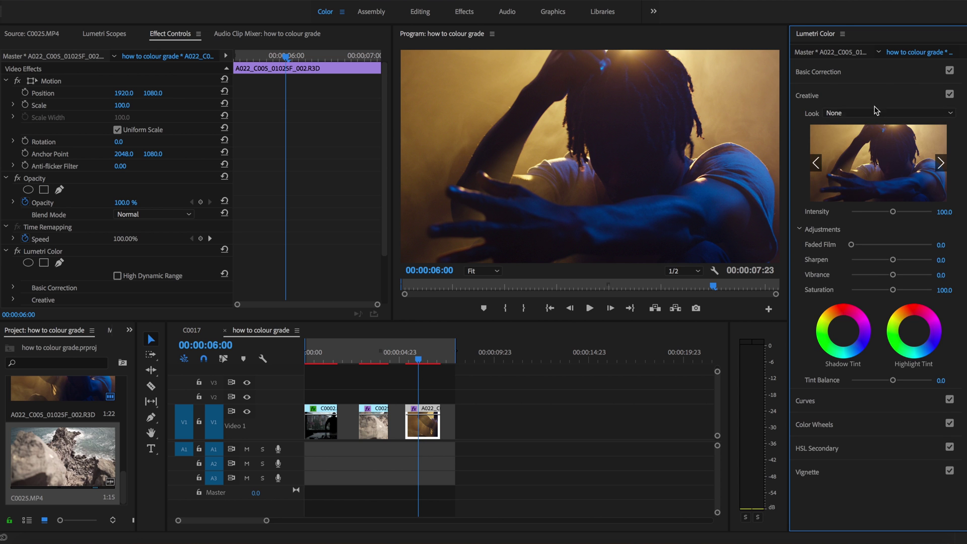
{"action": "left_click", "coordinate": [842, 112]}
{"action": "left_click", "coordinate": [678, 144]}
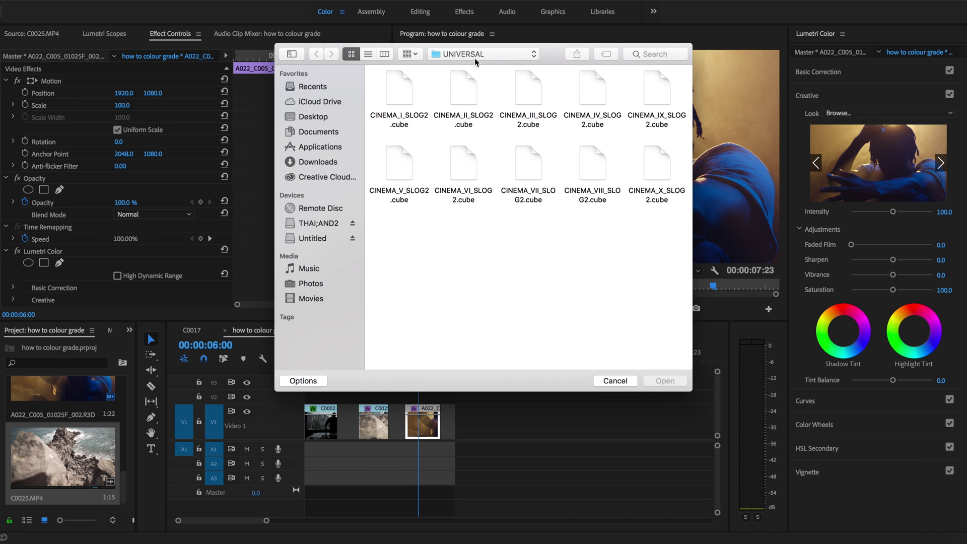
{"action": "left_click", "coordinate": [474, 58]}
{"action": "left_click", "coordinate": [473, 67]}
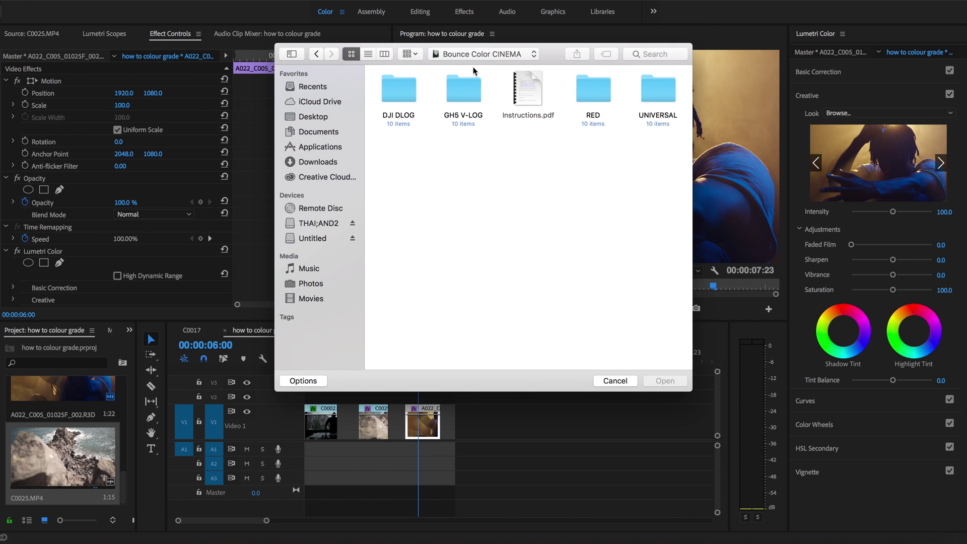
{"action": "double_click", "coordinate": [590, 91]}
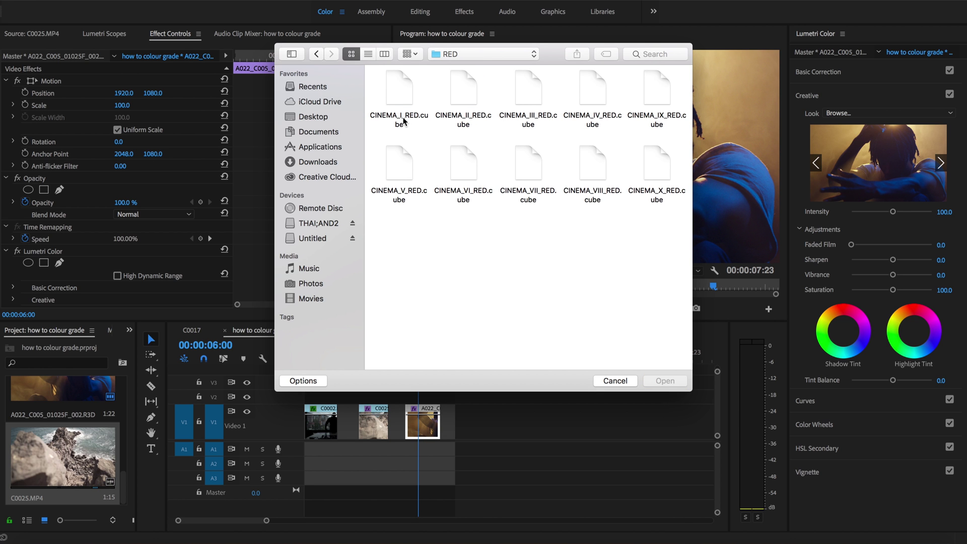
{"action": "left_click", "coordinate": [403, 120]}
{"action": "left_click", "coordinate": [665, 381]}
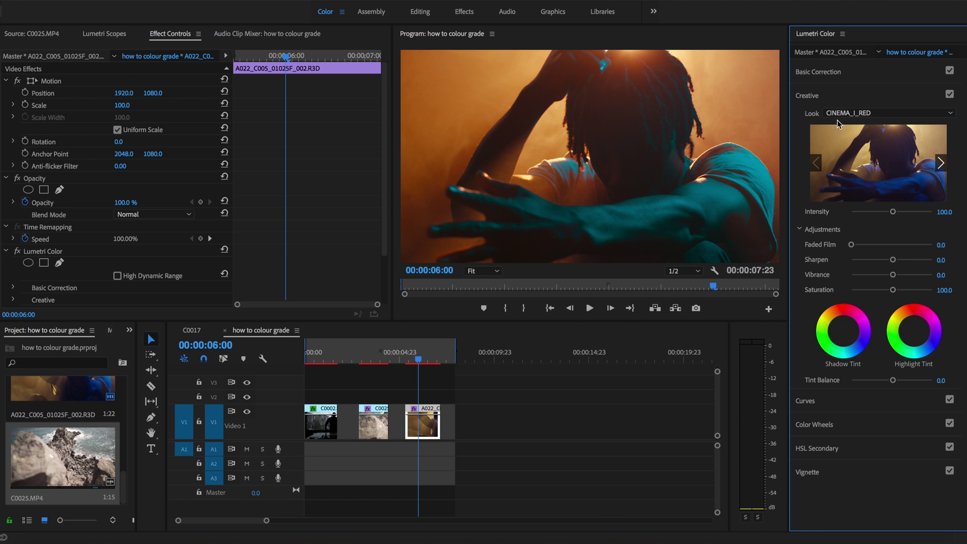
Replace the R3D clip's creative look with CINEMA_II_RED.cube
{"action": "left_click", "coordinate": [848, 112]}
{"action": "left_click", "coordinate": [737, 148]}
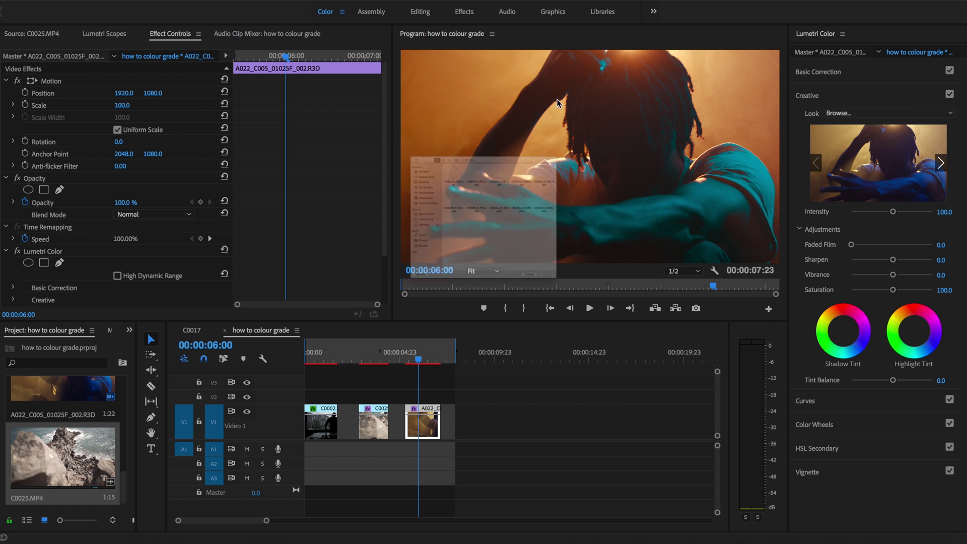
{"action": "left_click", "coordinate": [455, 87]}
{"action": "left_click", "coordinate": [664, 381]}
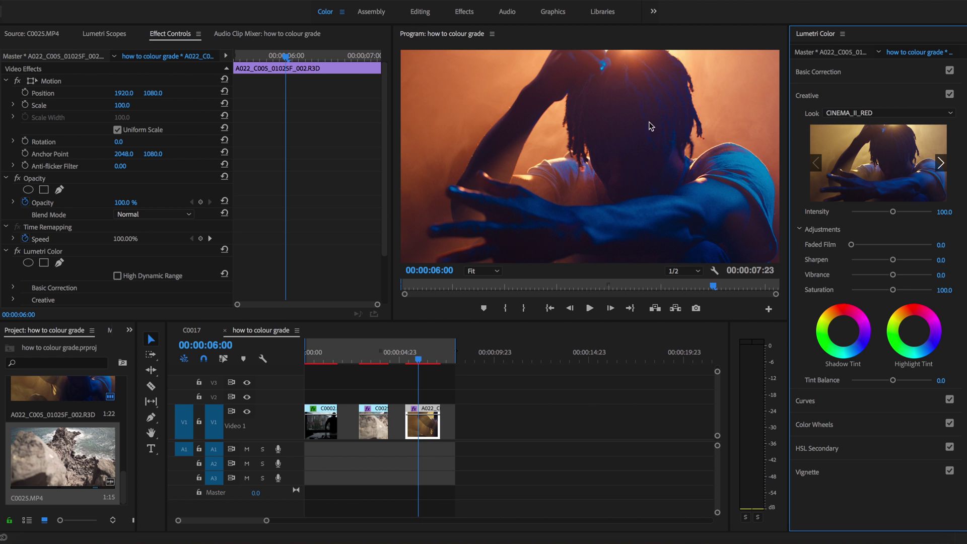
Switch the R3D clip's creative look to CINEMA_III_RED.cube
{"action": "left_click", "coordinate": [896, 113]}
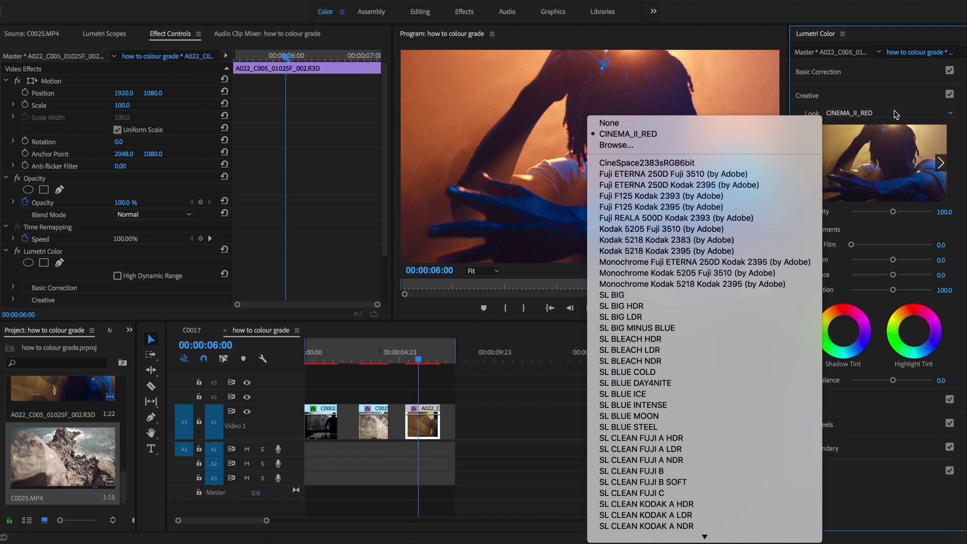
{"action": "left_click", "coordinate": [734, 151]}
{"action": "left_click", "coordinate": [529, 90]}
{"action": "left_click", "coordinate": [664, 381]}
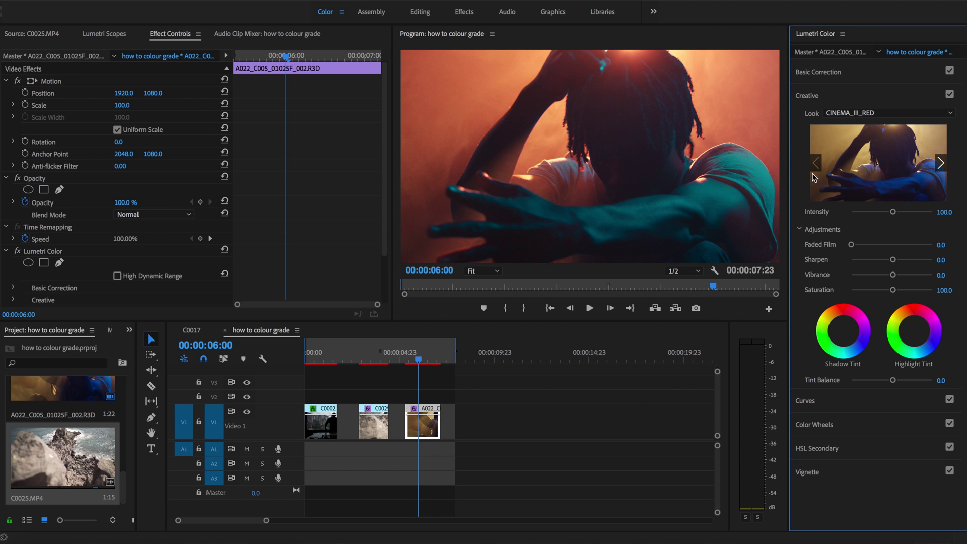
Change the R3D clip's creative look to CINEMA_X_RED.cube from the RED folder
{"action": "left_click", "coordinate": [867, 116]}
{"action": "left_click", "coordinate": [652, 148]}
{"action": "left_click", "coordinate": [655, 171]}
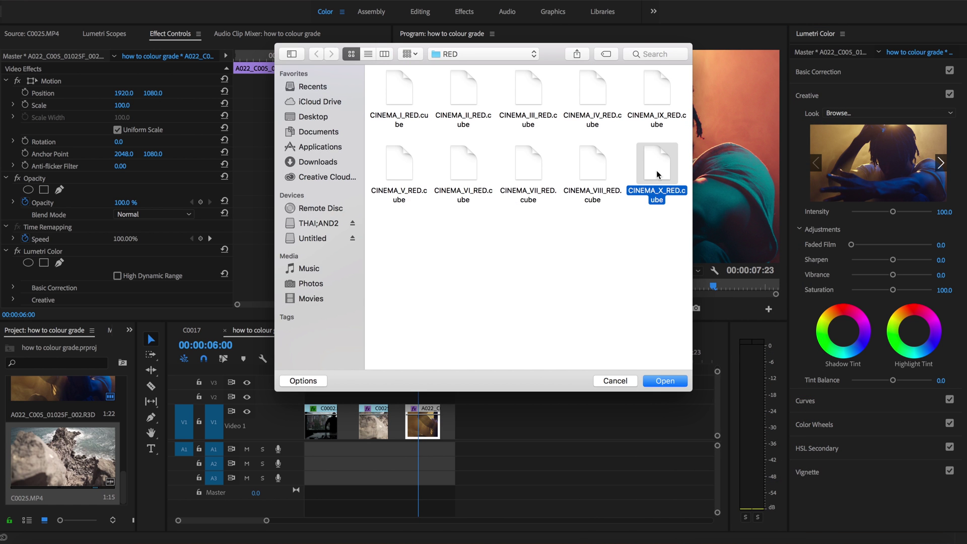
{"action": "left_click", "coordinate": [655, 364]}
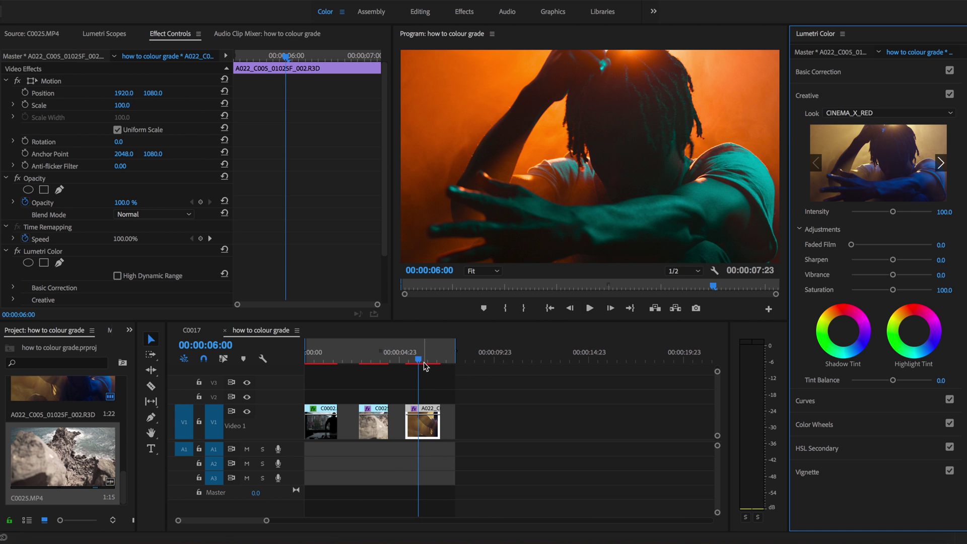
Review the R3D clip's basic correction and creative settings, and return the playhead to the coast clip
{"action": "left_click", "coordinate": [835, 74]}
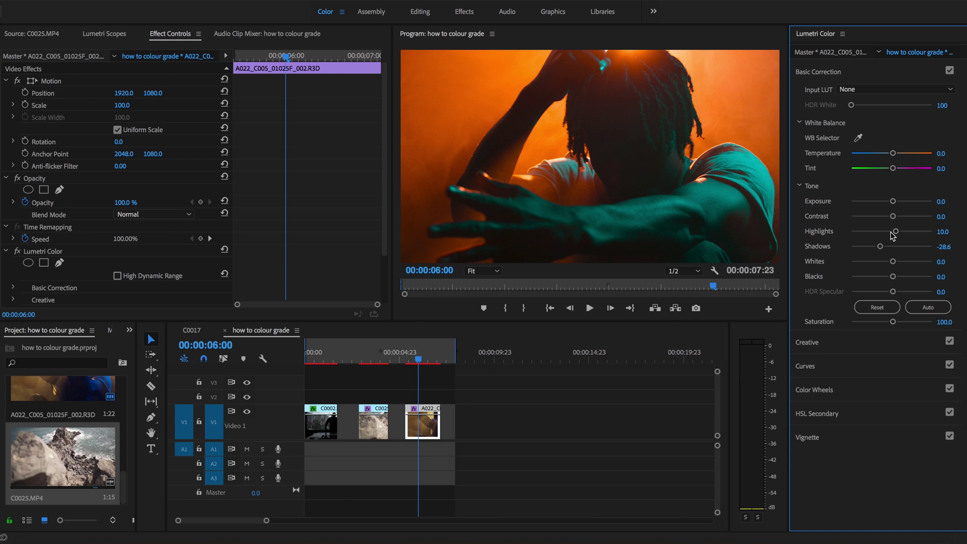
{"action": "left_click", "coordinate": [808, 343]}
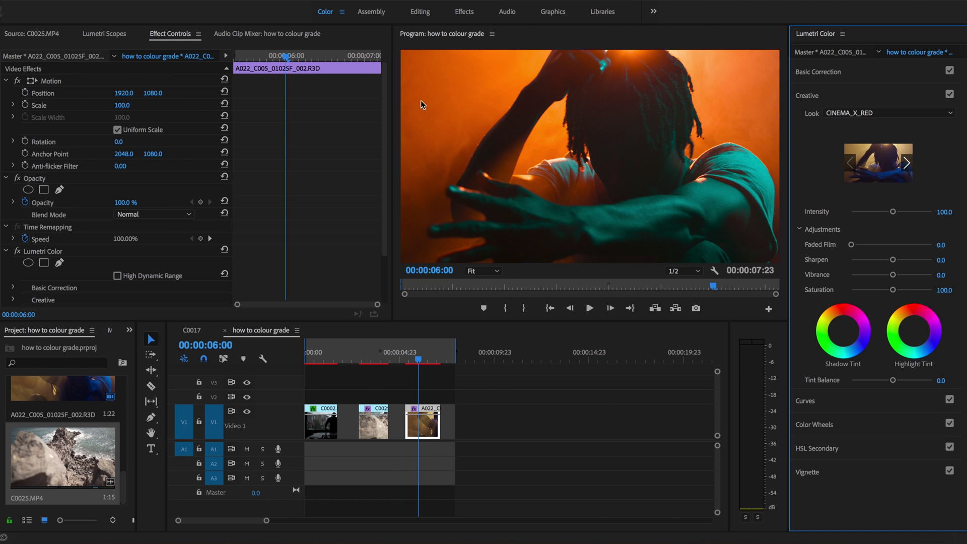
{"action": "left_click", "coordinate": [371, 359]}
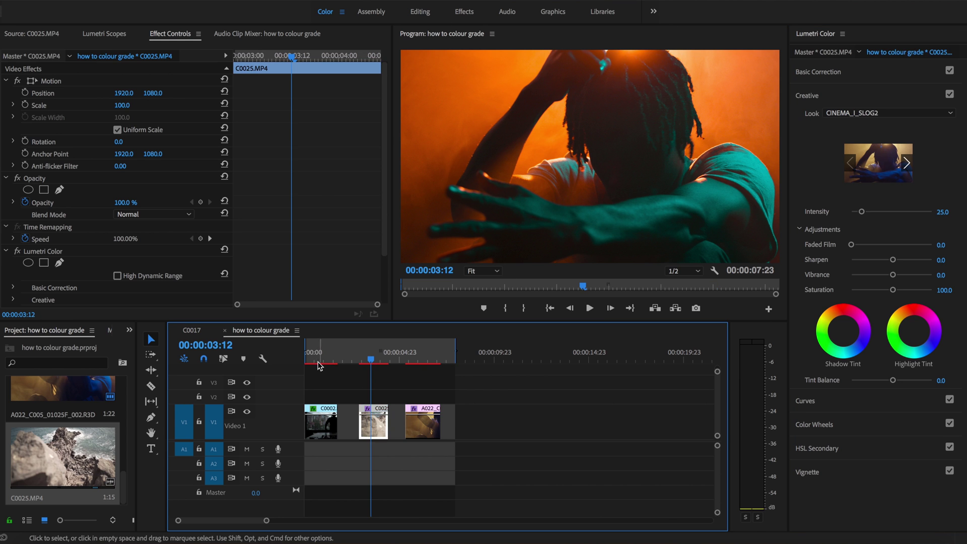